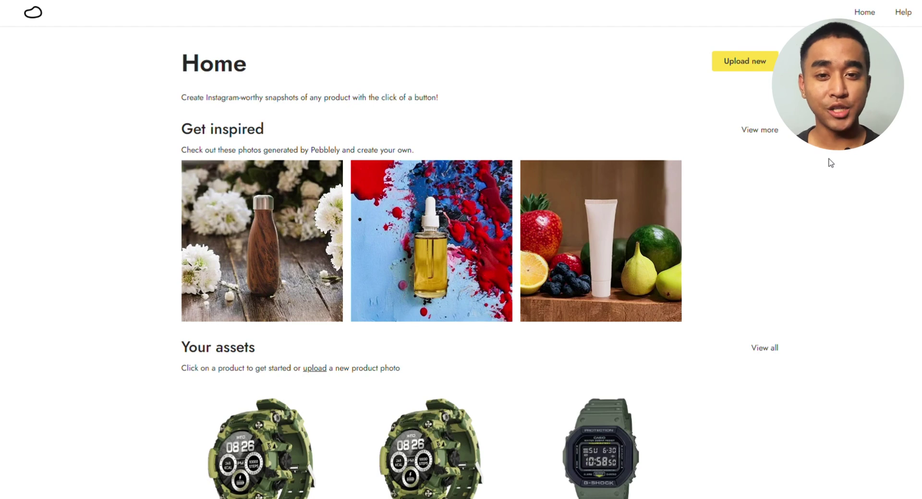
Step: Upload the watch photo as a new asset and save its background-removed cut-out
click(757, 57)
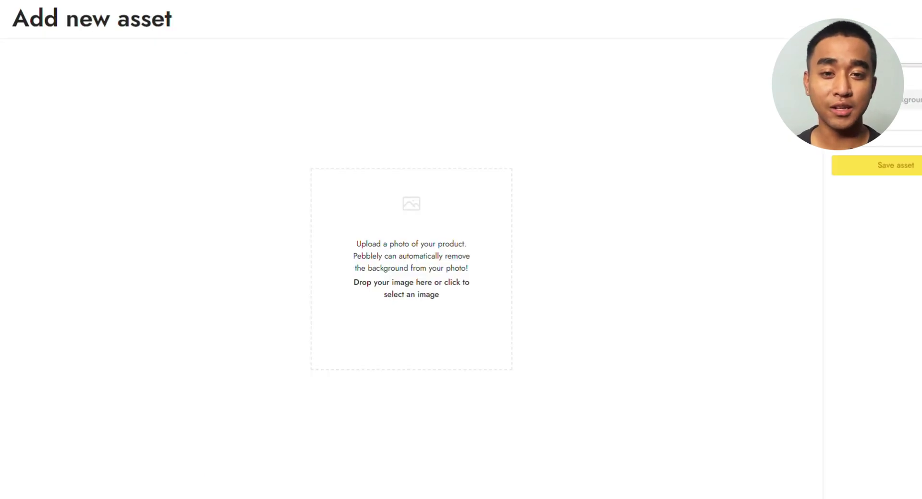
drag(739, 288, 406, 259)
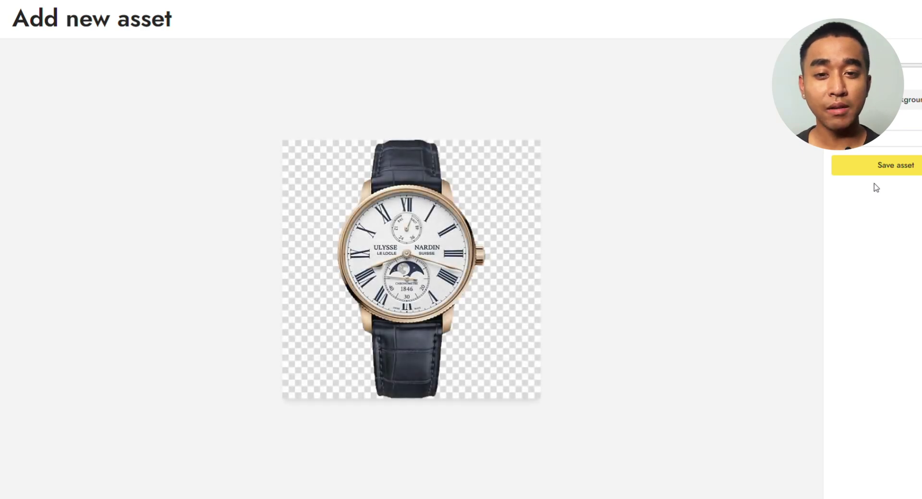
click(880, 176)
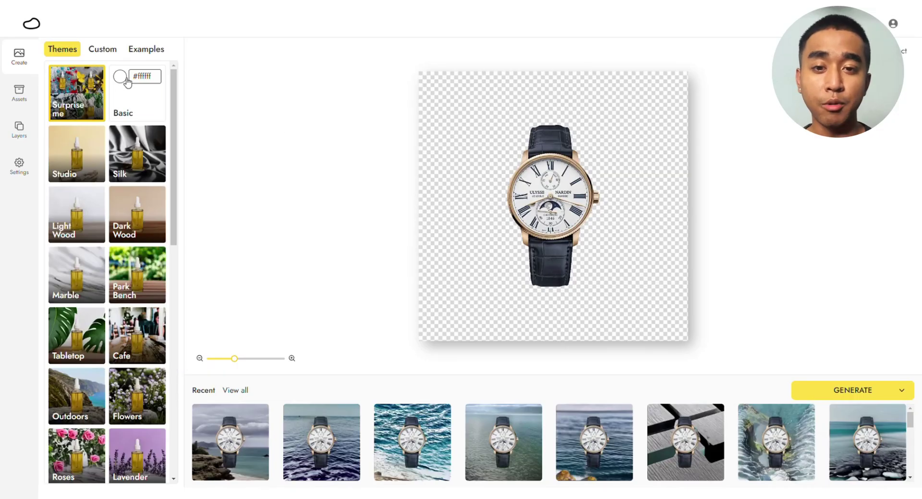
Step: Write the custom photo description 'floating above the sea'
click(102, 48)
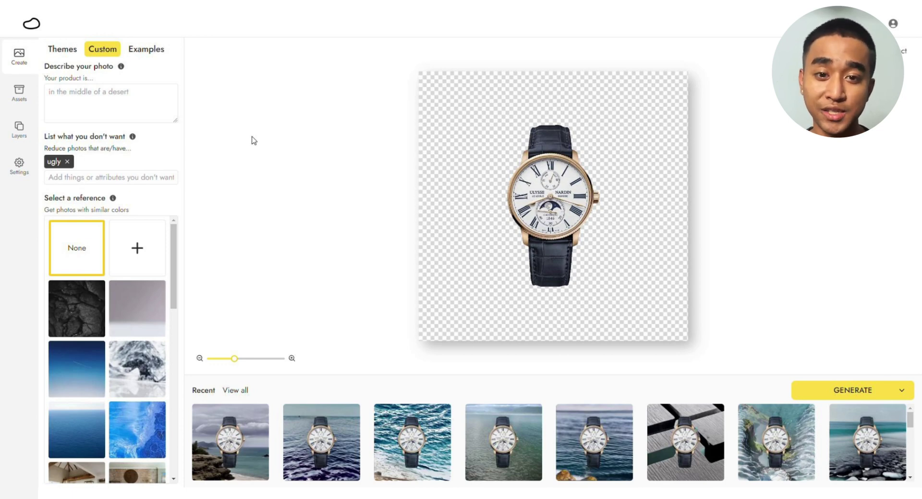
click(156, 105)
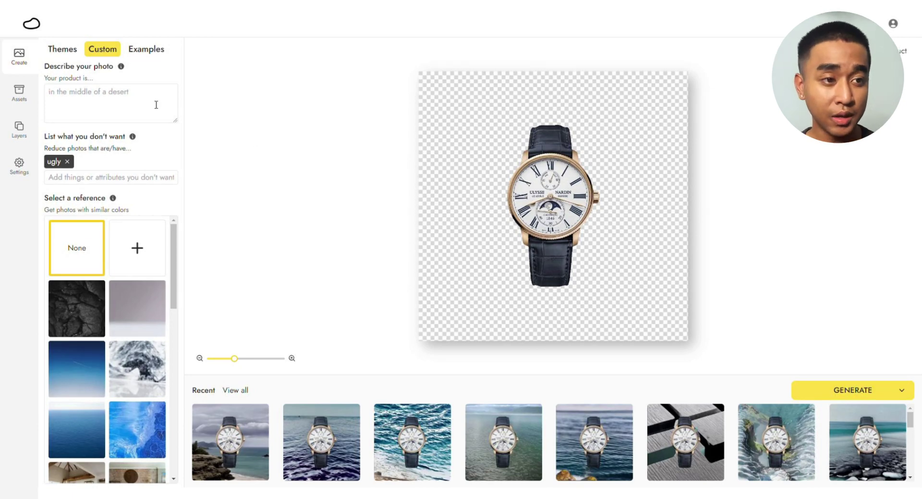
text(floating above th)
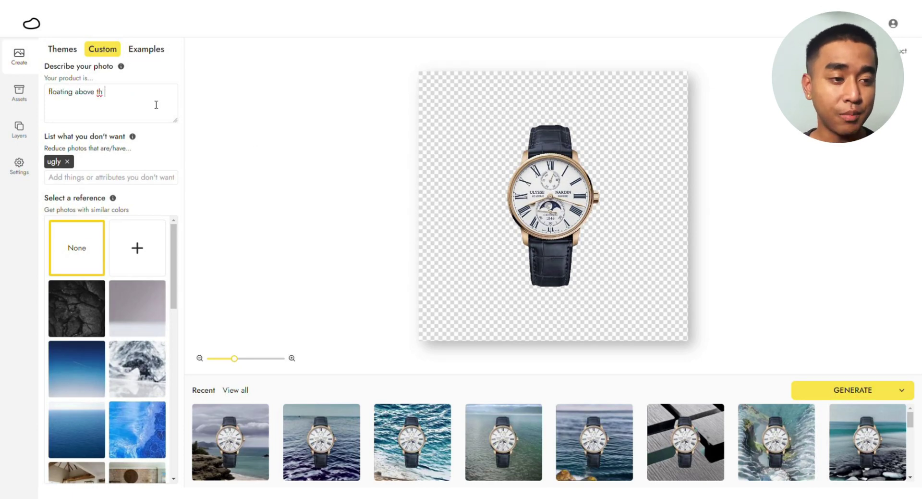
key(BackSpace)
text(e sea)
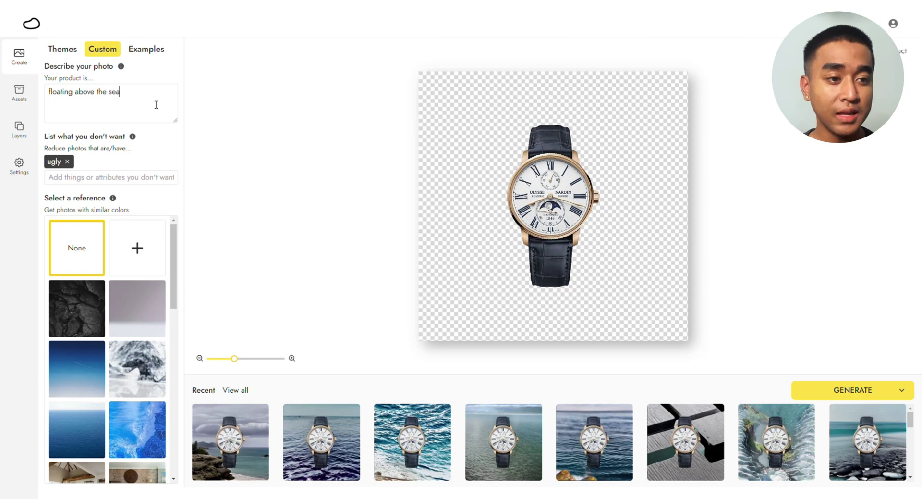
Step: Enlarge the watch on the canvas and move it to the centre
click(575, 176)
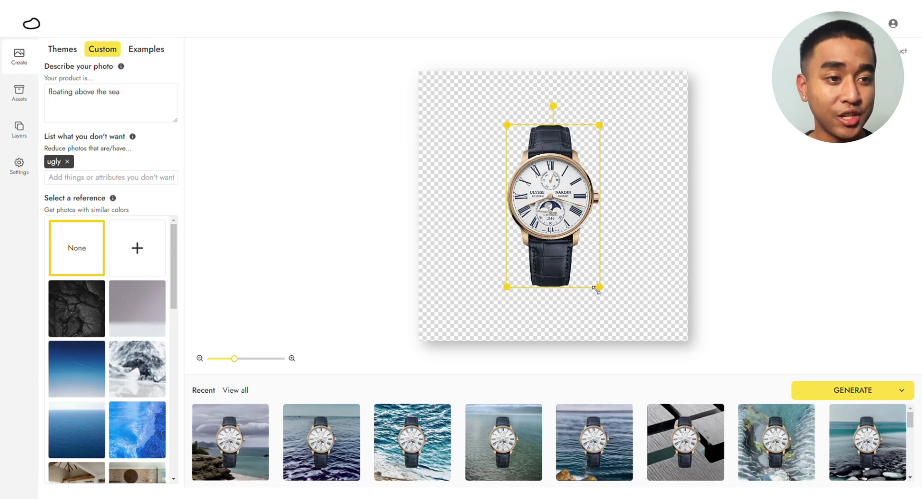
drag(599, 289, 617, 315)
drag(585, 260, 577, 245)
click(749, 282)
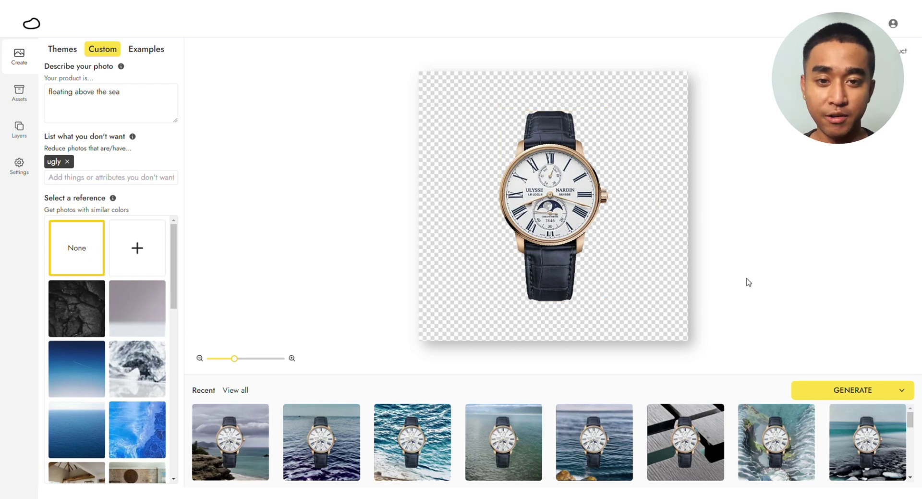
Step: Check the generation quality options, then generate a batch of sea-themed watch photos
click(893, 388)
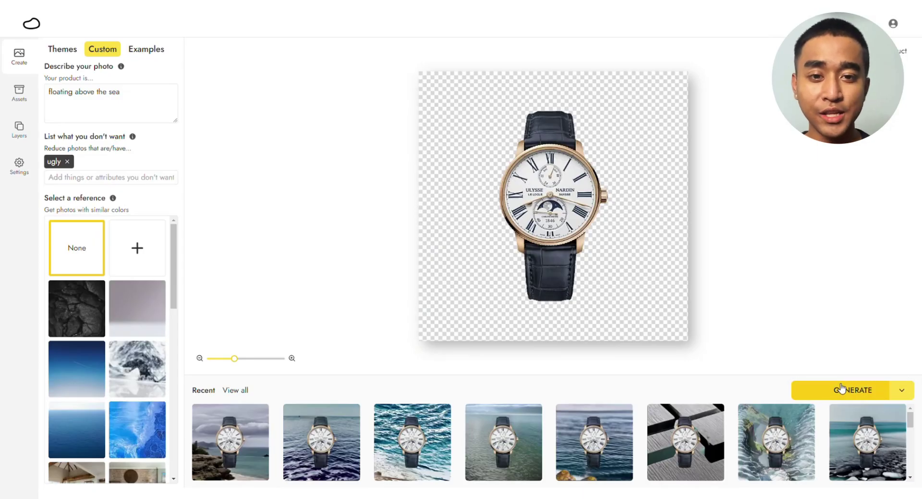
click(842, 388)
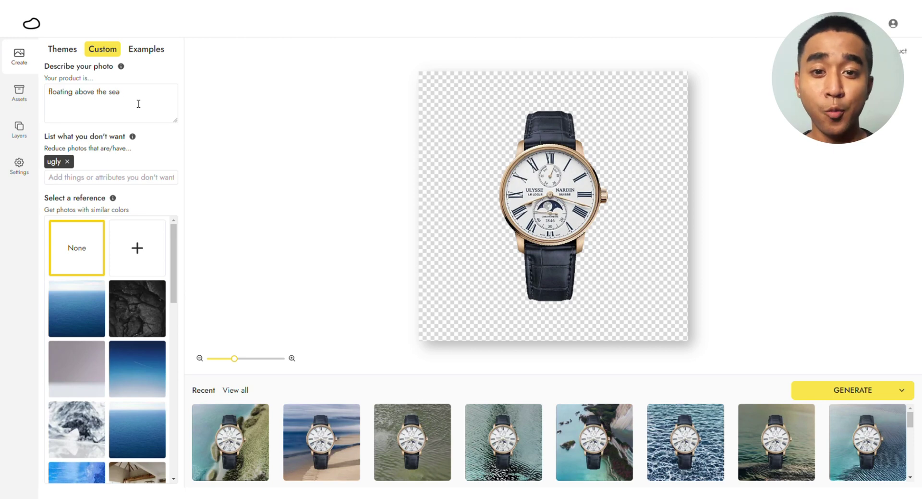
Step: Append ', reflection on the water, navy blue', exclude 'watch' and 'clock', and regenerate
text(, refle)
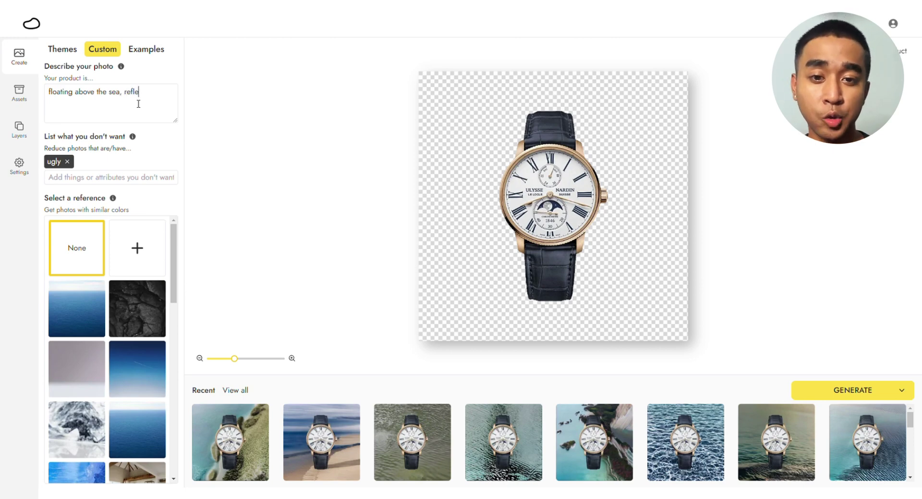
text(ction on the w)
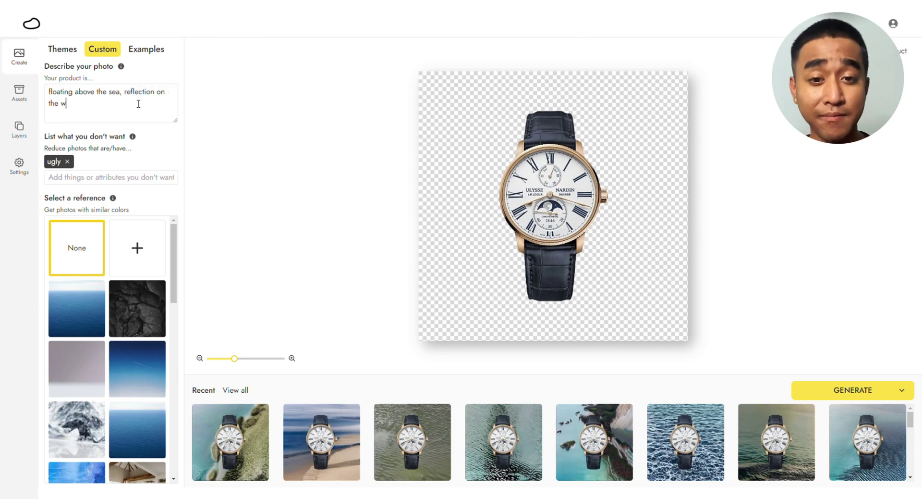
text(ater, na)
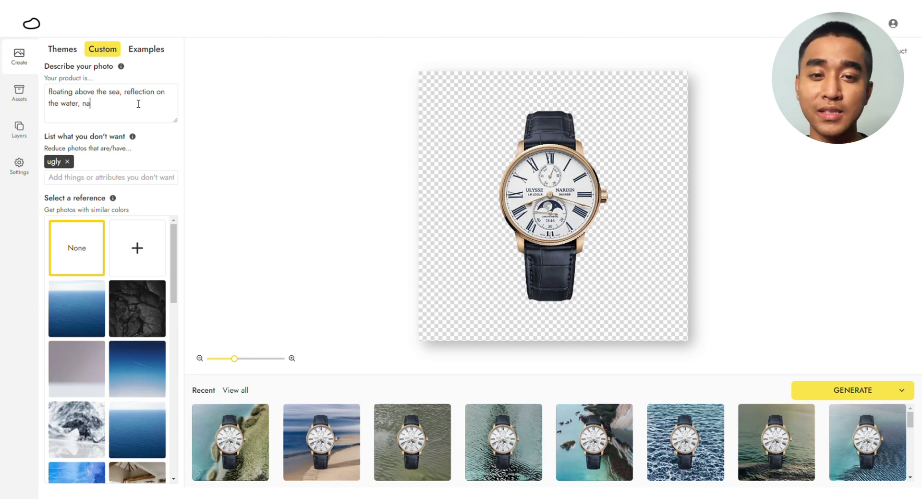
text(vy blue)
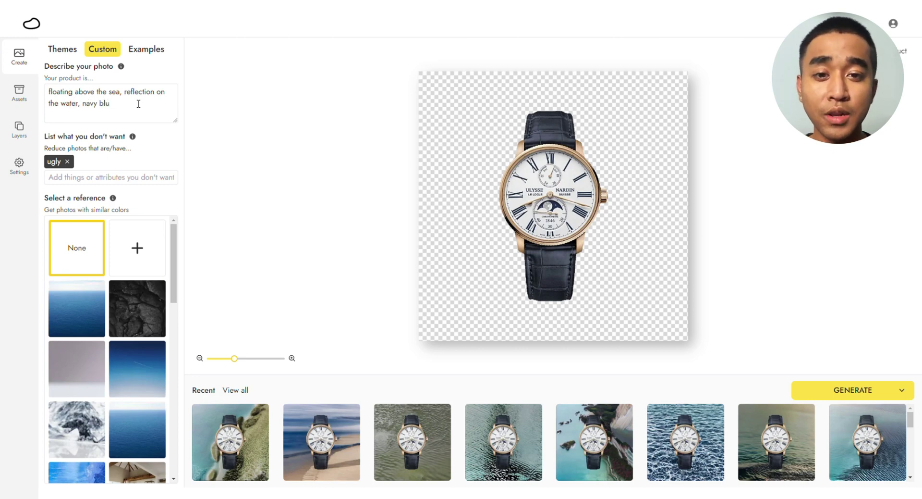
click(92, 181)
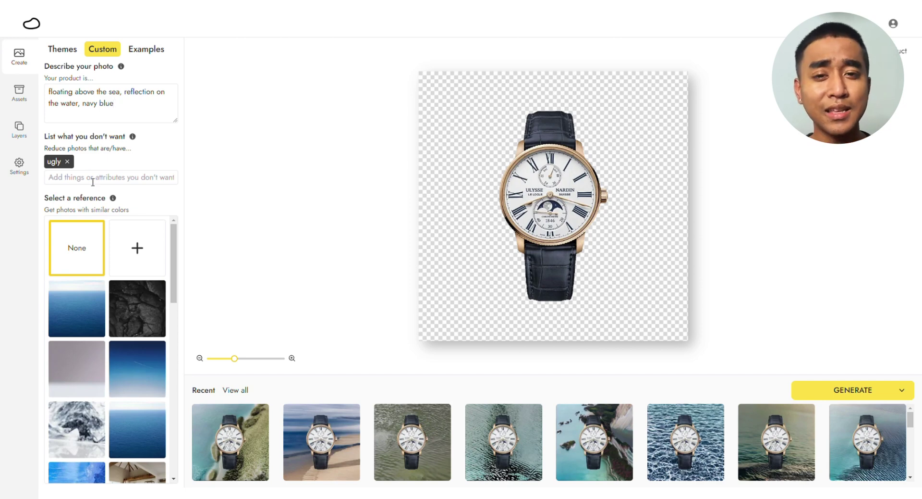
text(watch)
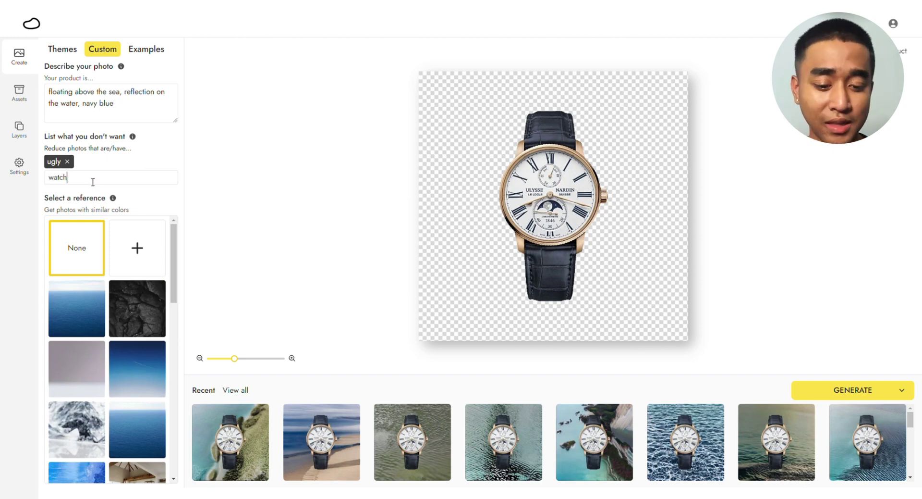
key(Return)
text(clock)
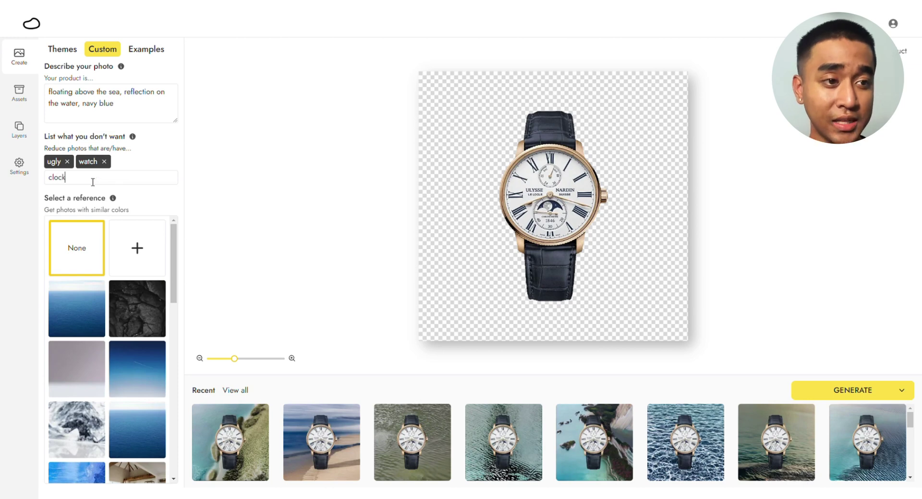
key(Return)
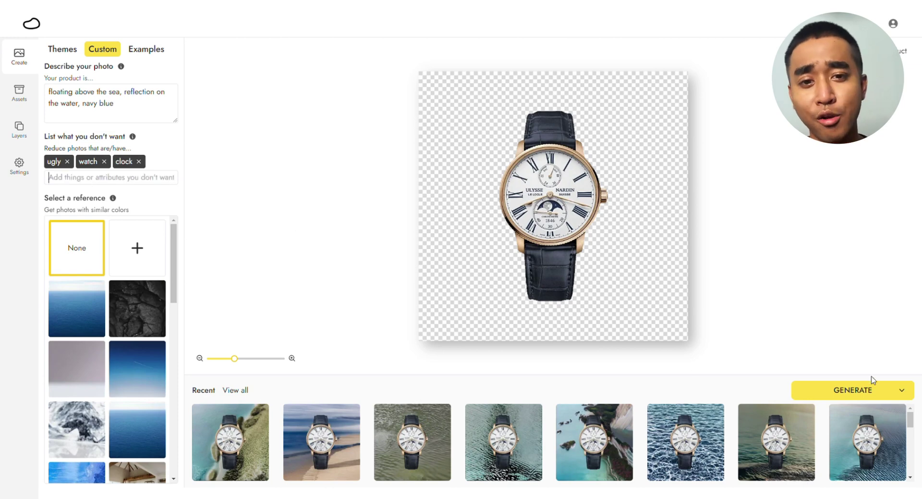
click(838, 397)
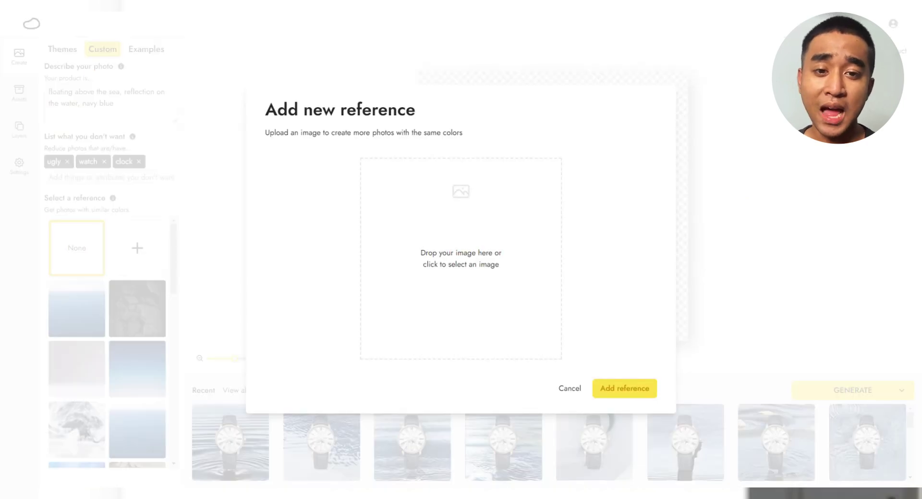
Step: Crop and add the blue sea image as a colour reference, then generate matching photos
drag(473, 286, 474, 297)
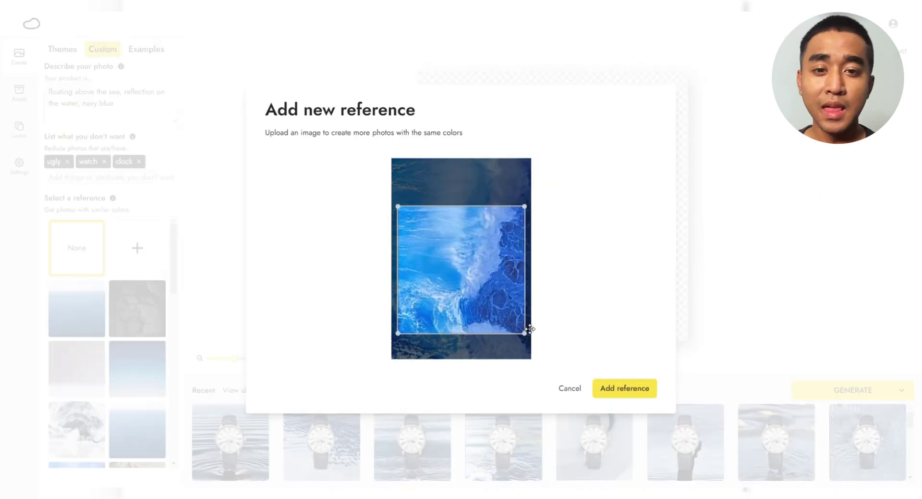
click(625, 387)
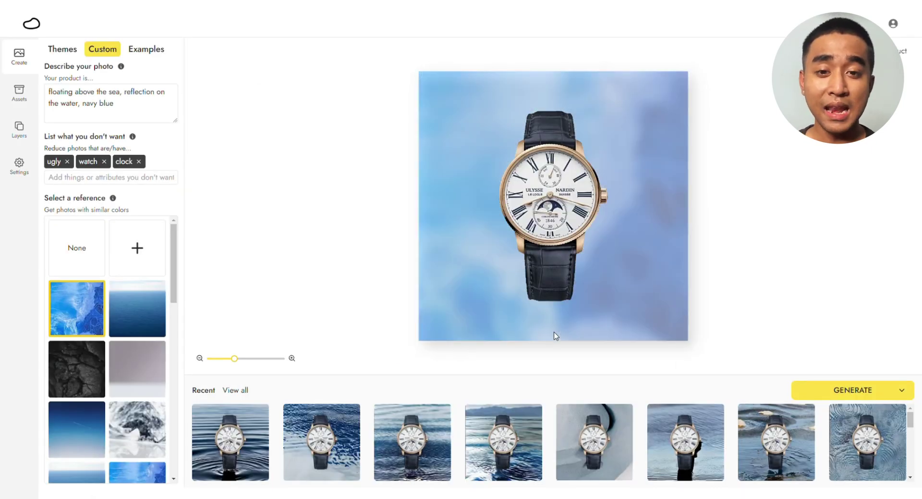
click(807, 392)
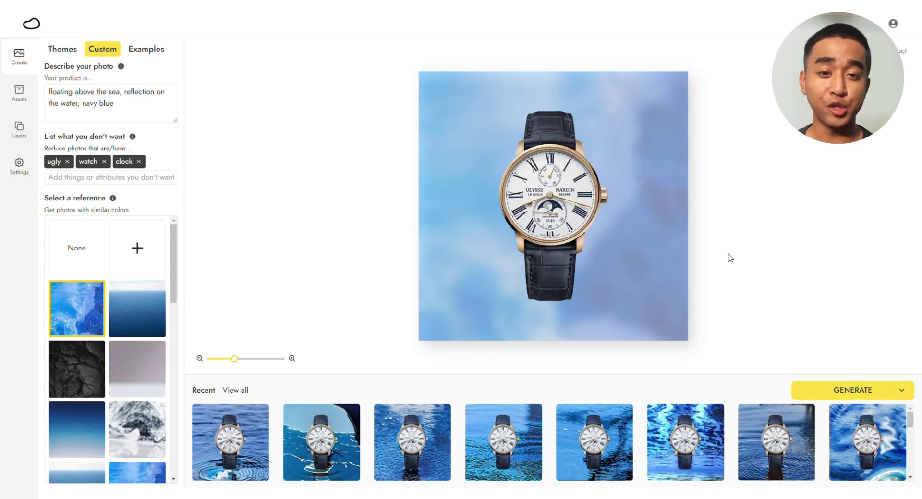
Step: Select the Water preset theme and generate a new batch of watch photos
click(57, 50)
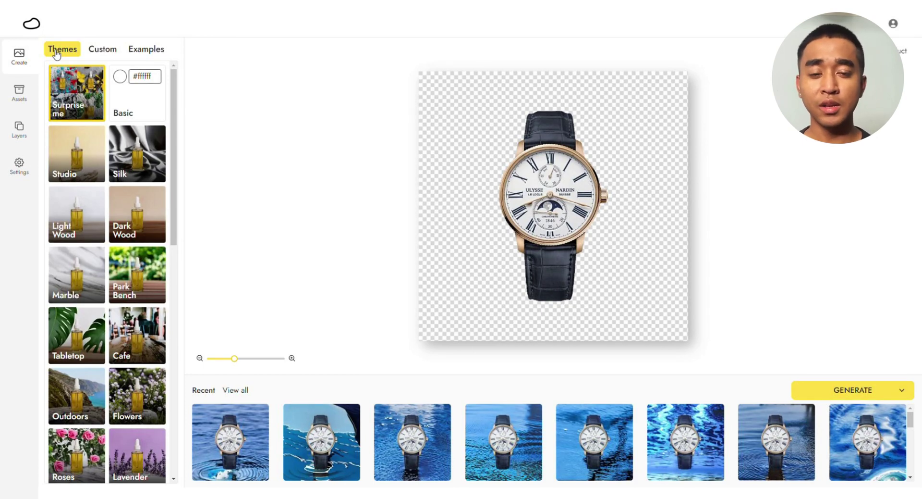
scroll(77, 211, down, 5)
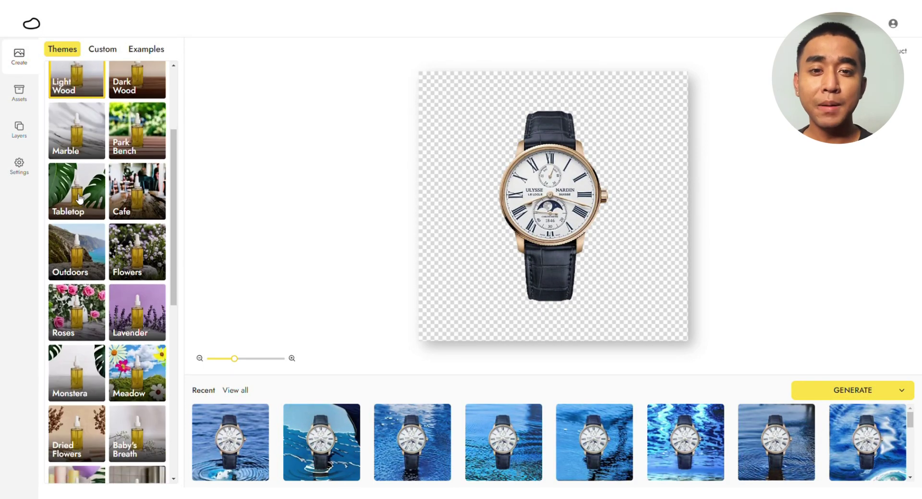
scroll(77, 199, down, 3)
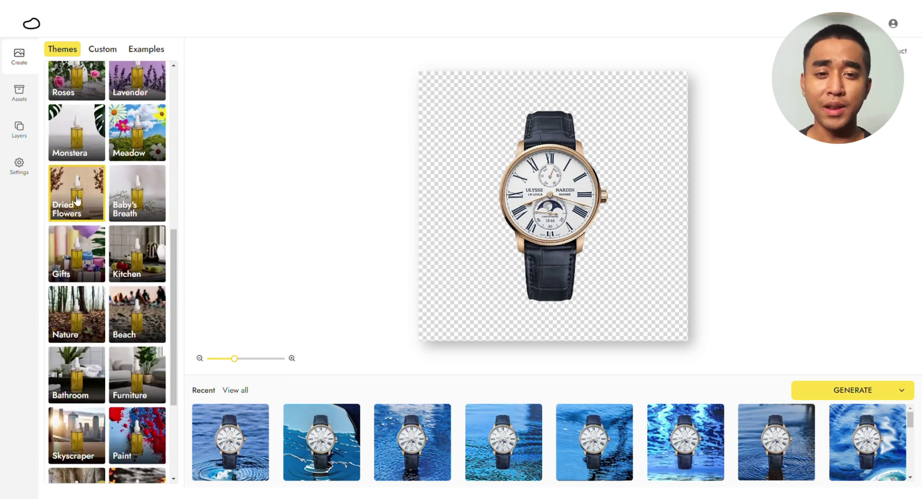
scroll(77, 200, down, 4)
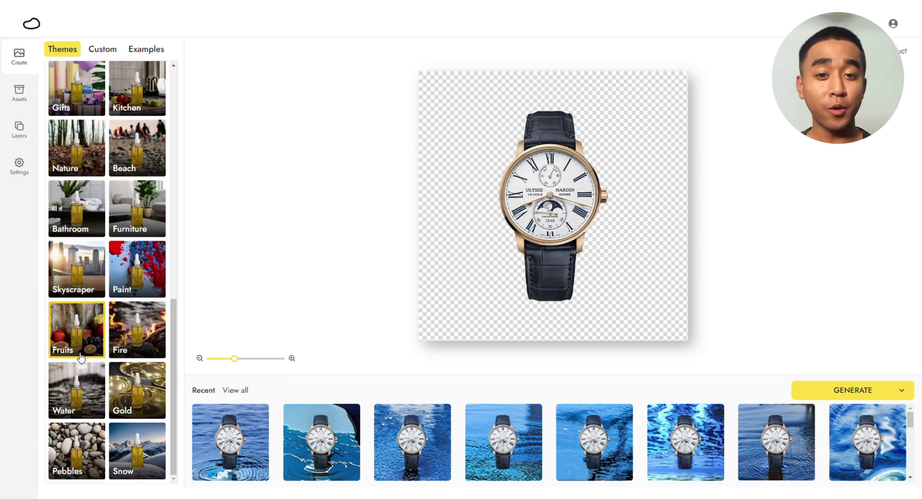
click(81, 382)
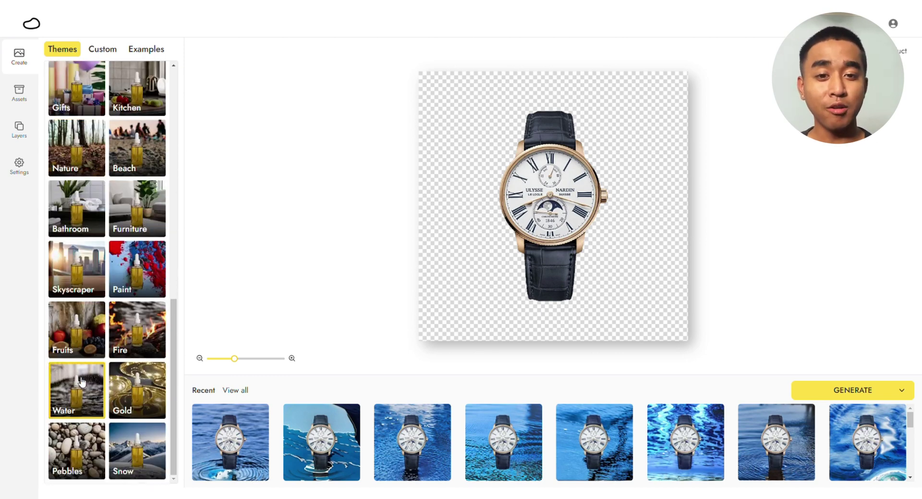
click(797, 392)
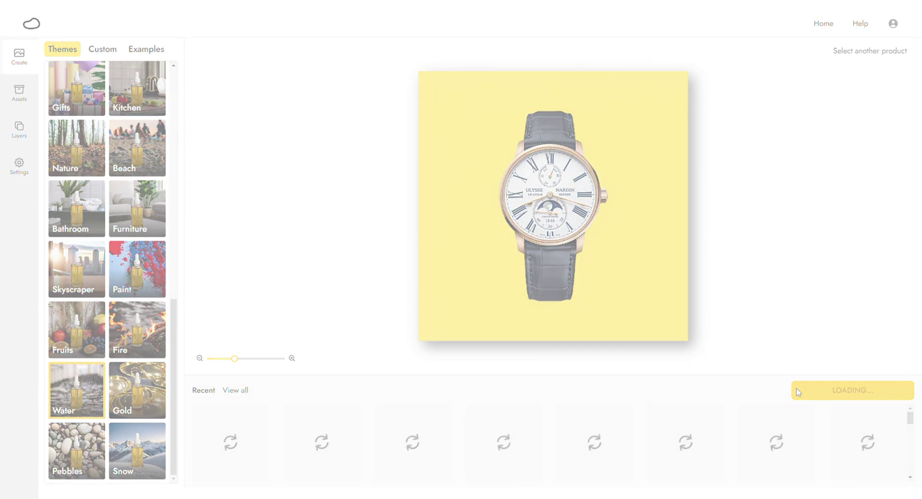